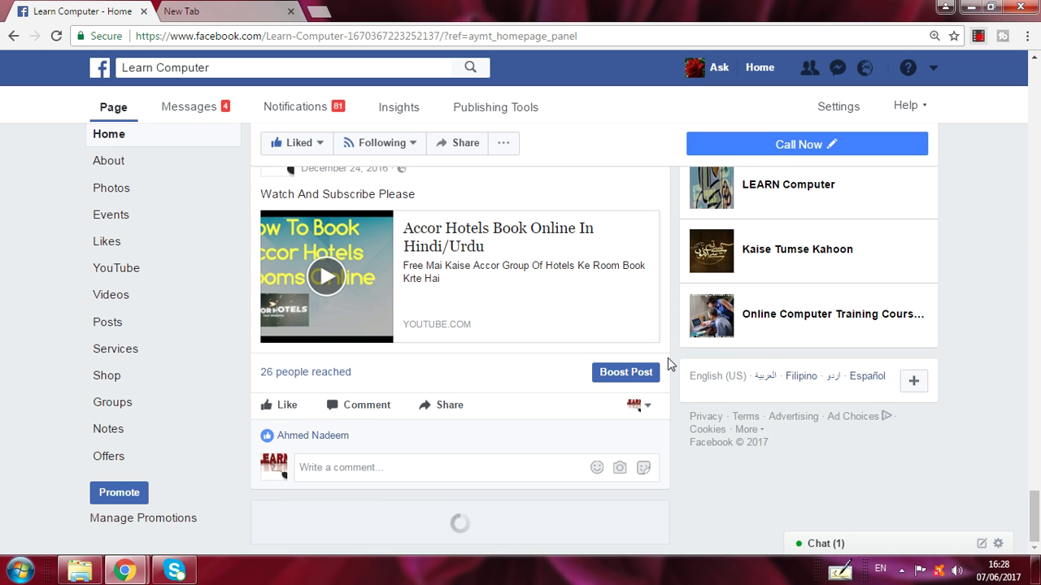
- Switch between the Learn Computer Facebook tab and the new Google tab, ending on the new tab
click(228, 8)
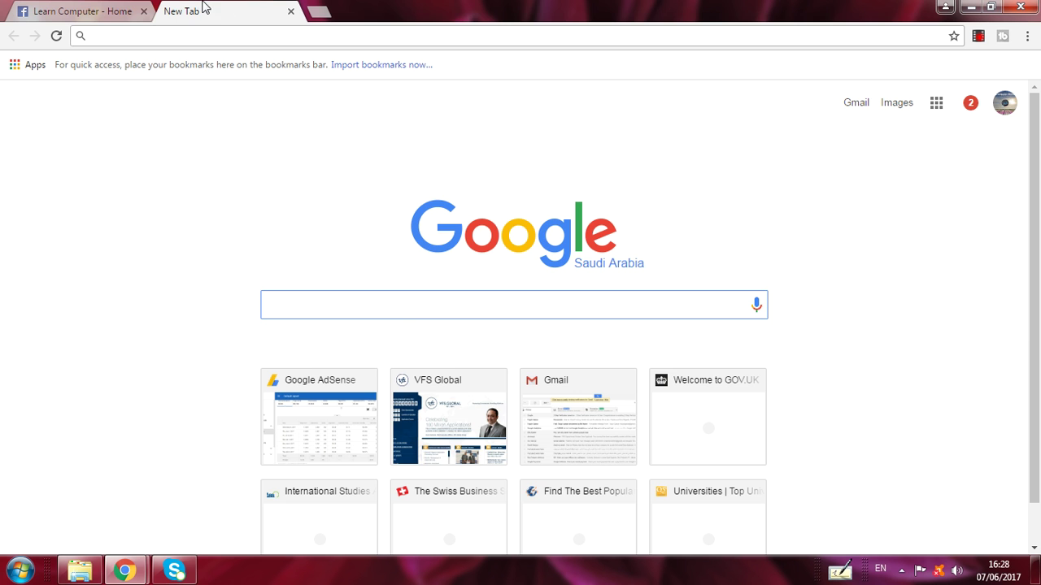
click(104, 10)
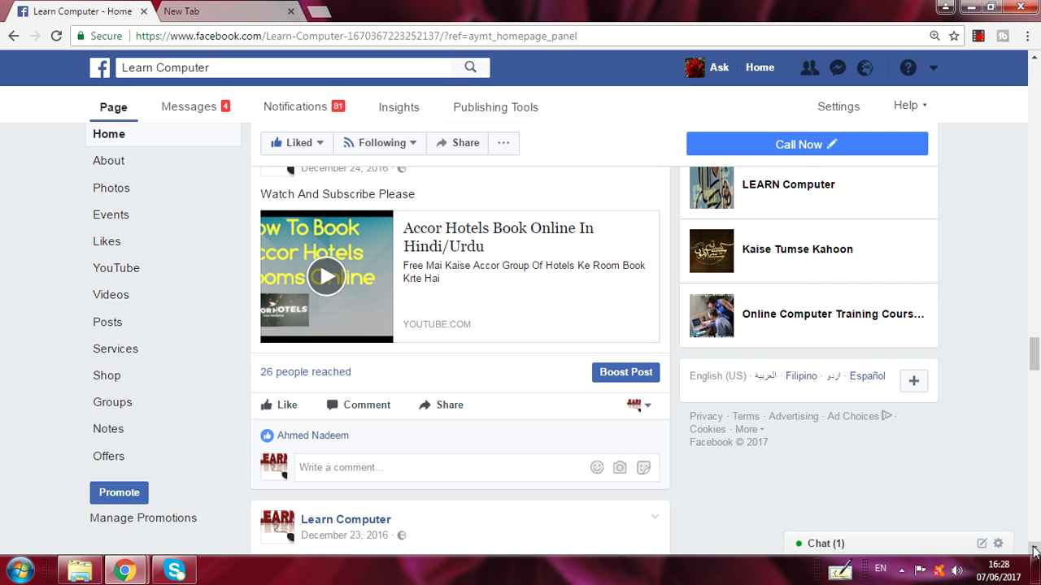
scroll(892, 439, down, 4)
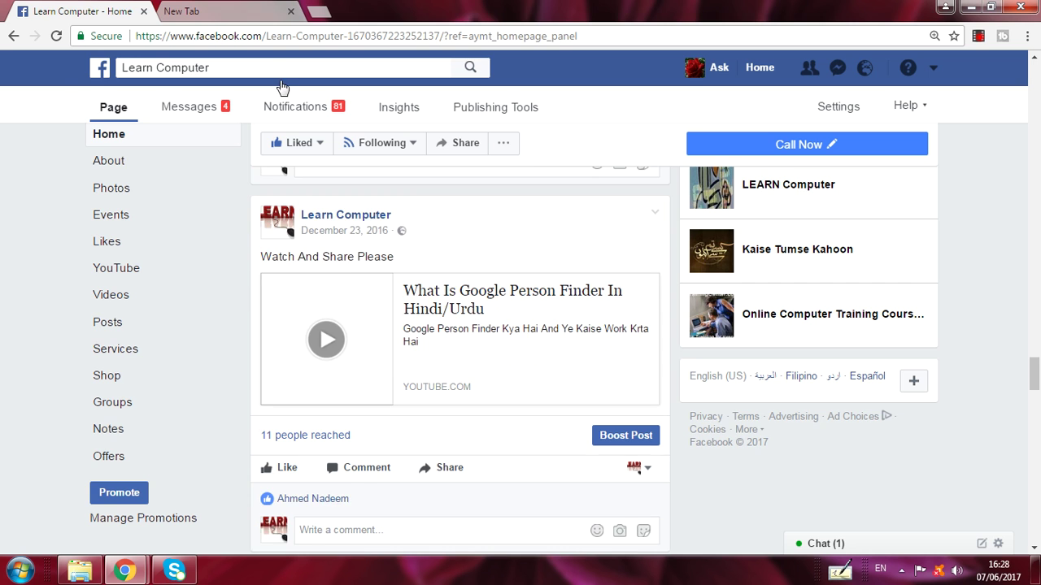
click(224, 8)
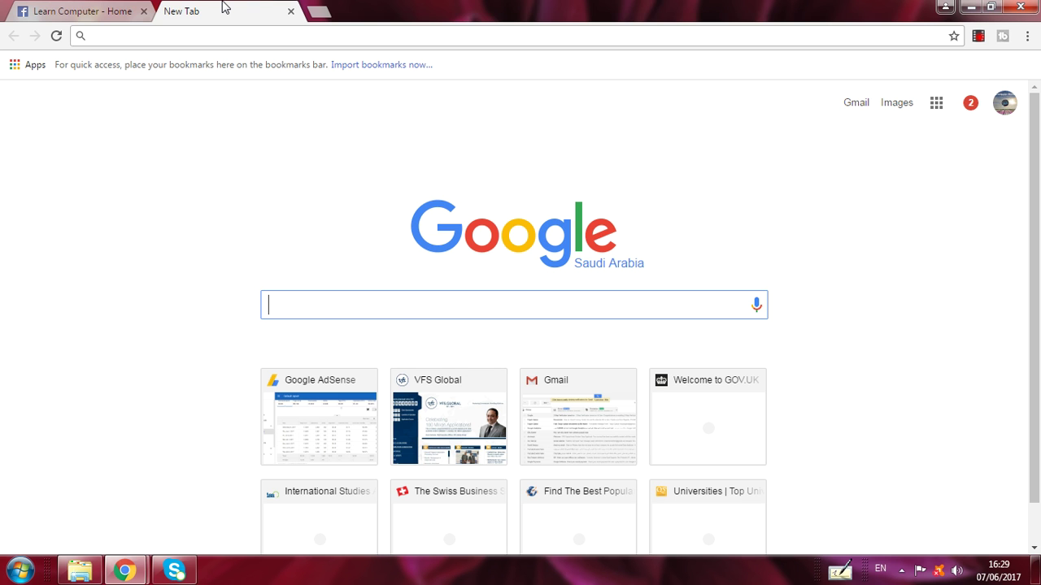
click(91, 10)
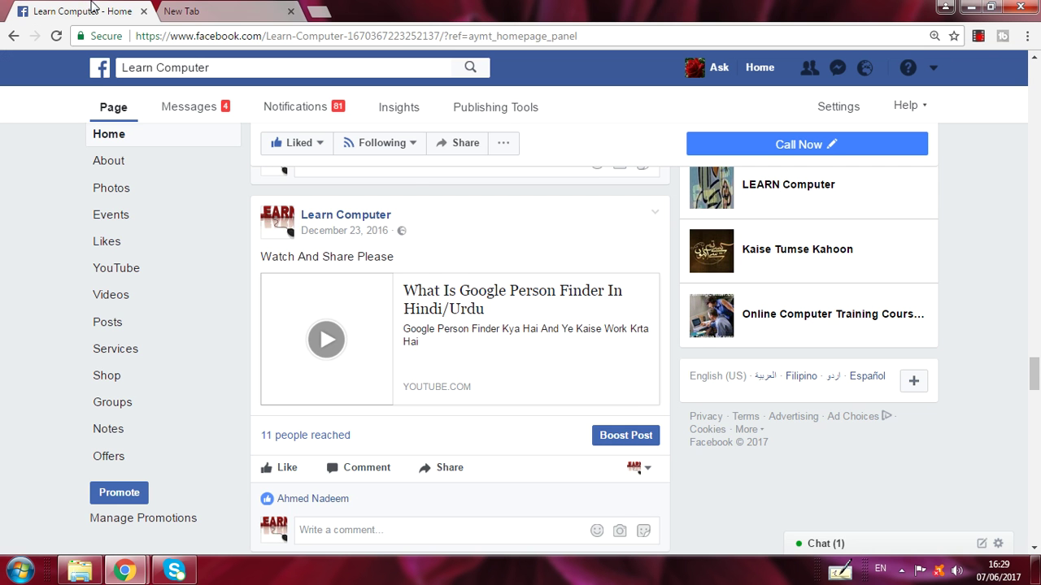
click(182, 11)
click(171, 30)
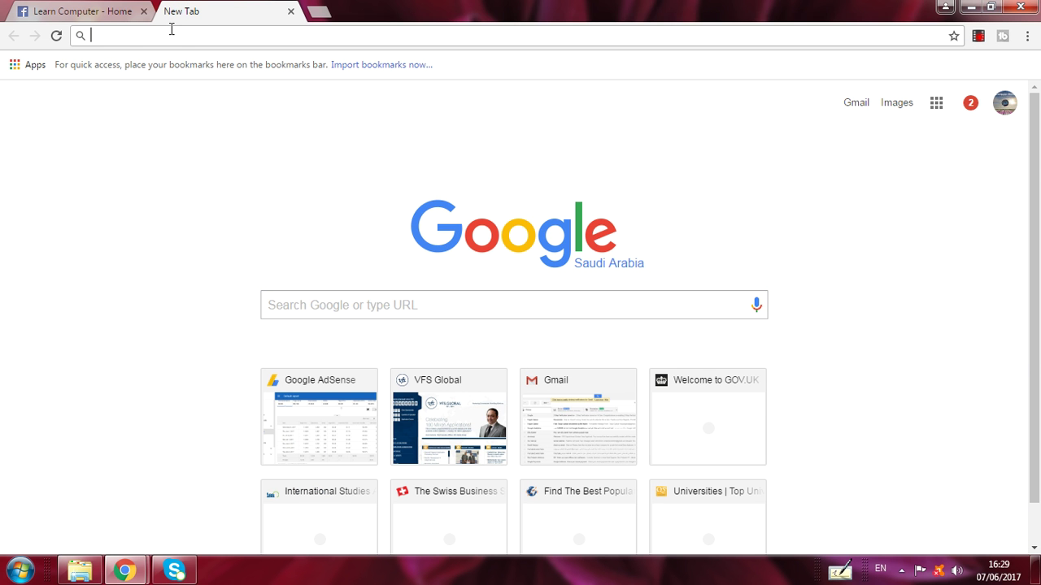
text(CIC.gc.ca)
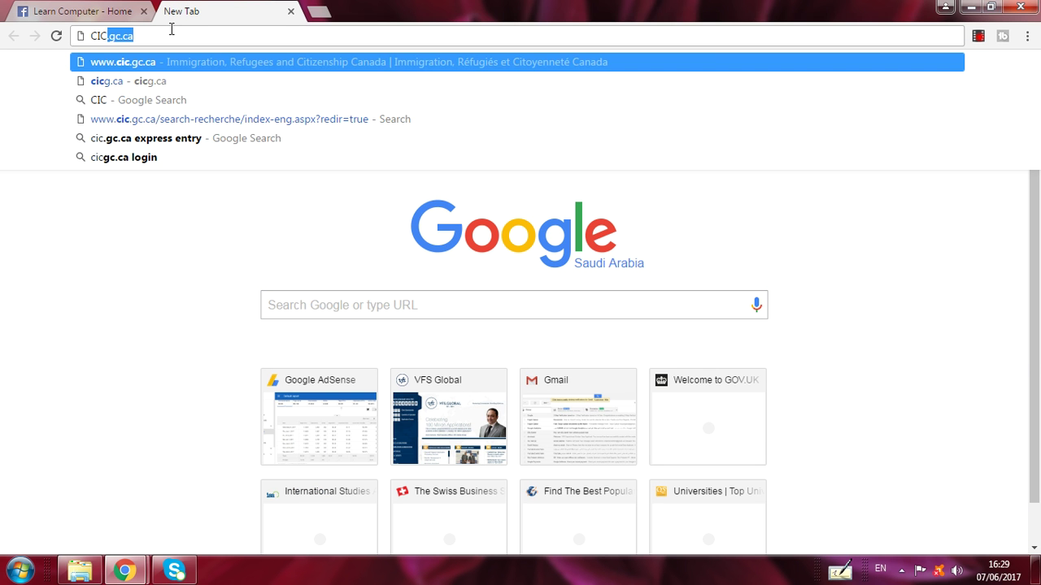
click(111, 63)
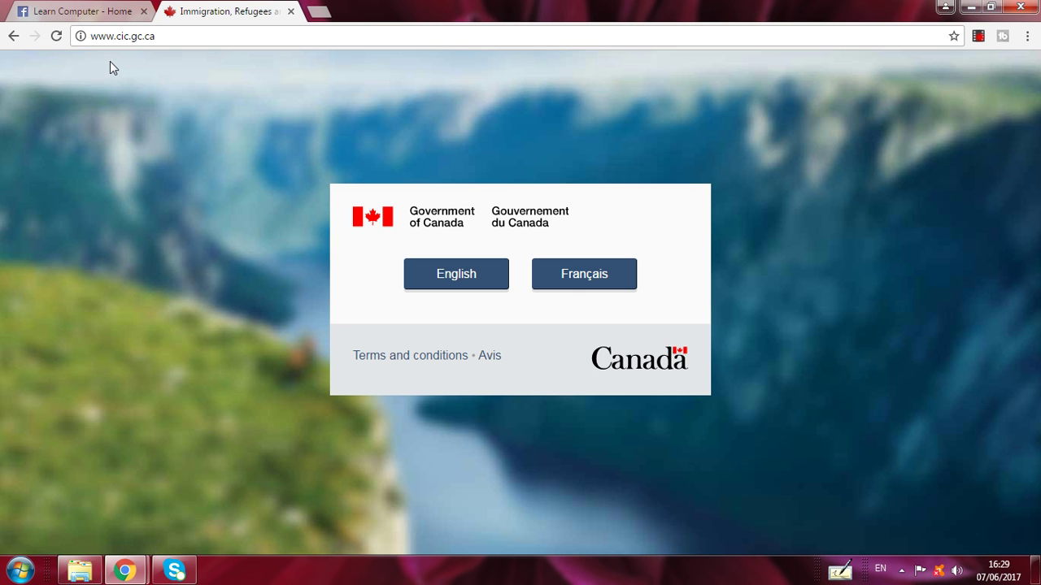
click(445, 283)
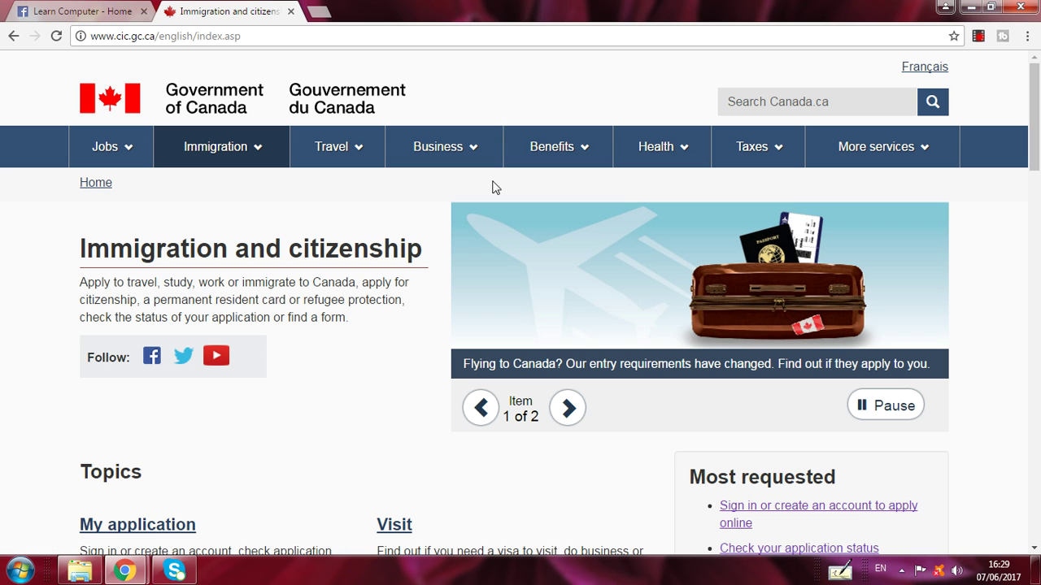
- Search Canada.ca for 'JOB BANK' and open the Job Bank result page
click(748, 105)
text(J)
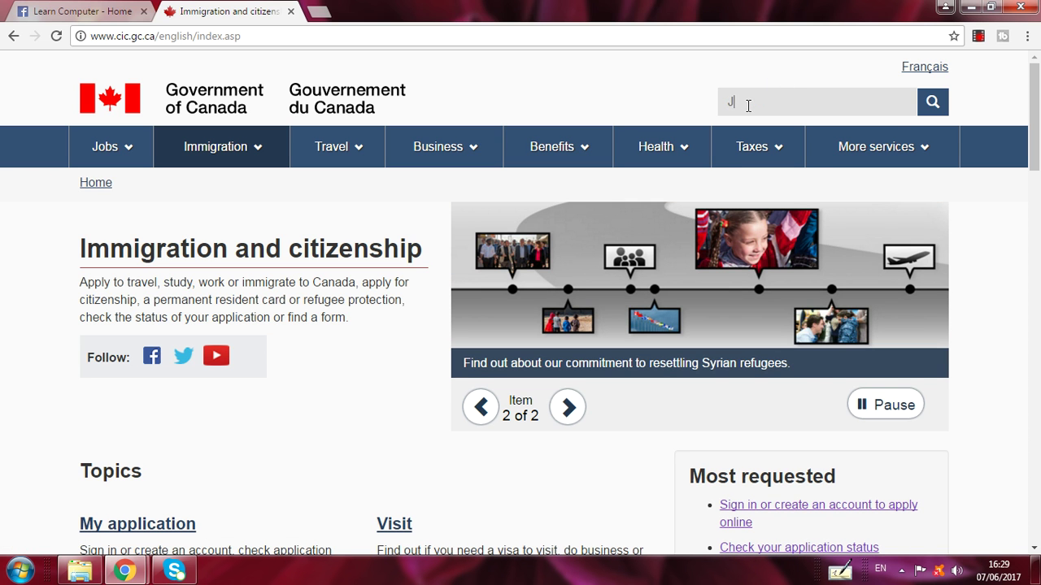
text(OB BANK)
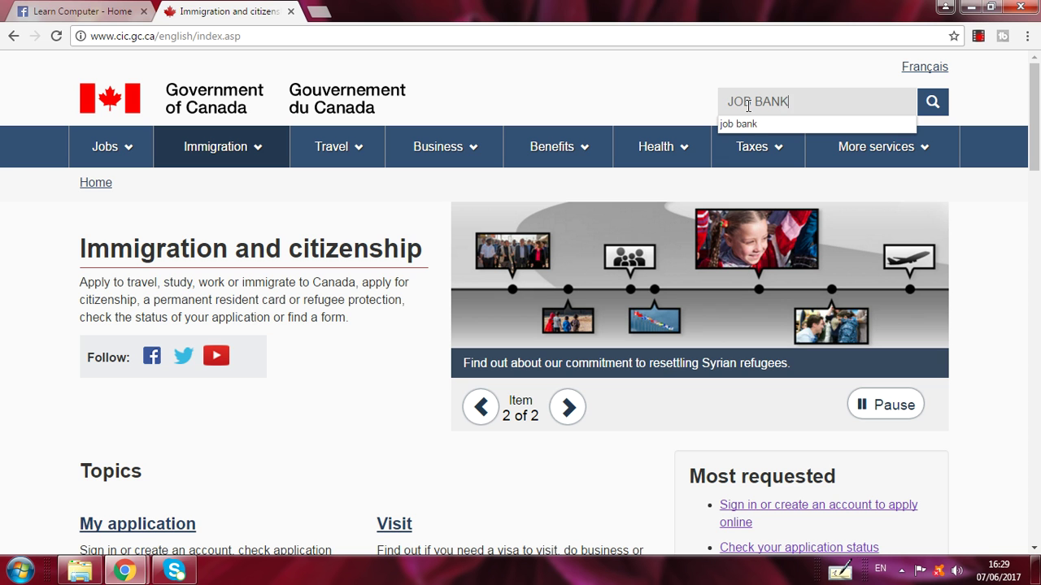
click(748, 124)
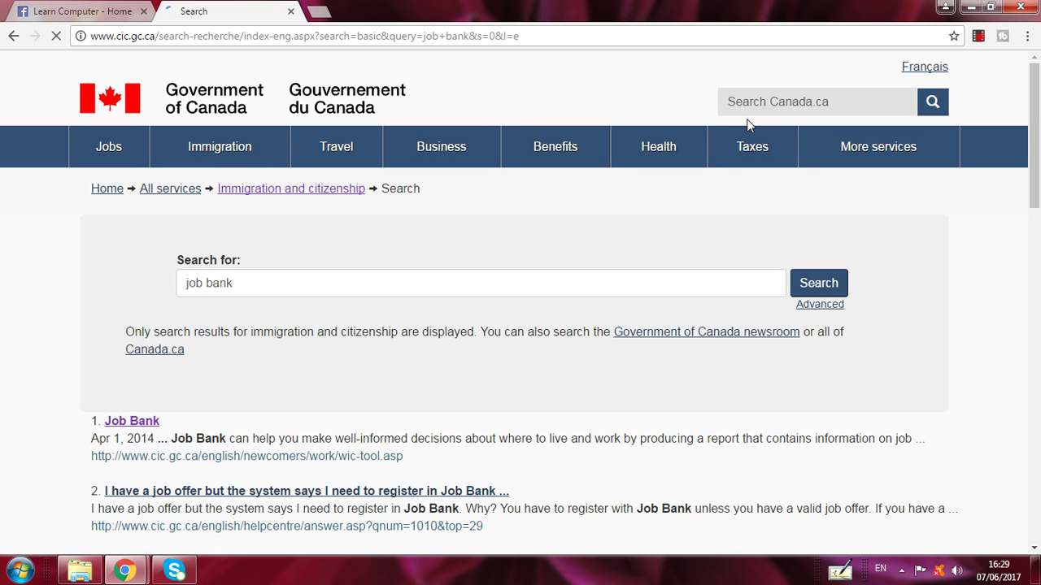
click(122, 424)
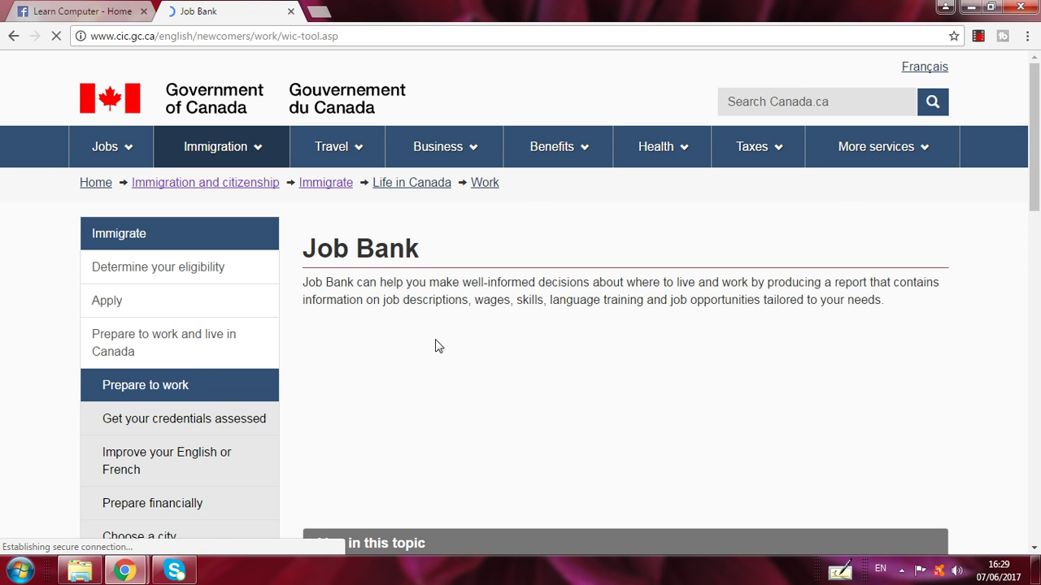
mouse_move(1037, 179)
mouse_down()
mouse_move(1040, 257)
mouse_move(1033, 175)
mouse_up()
- Search Explore Careers for accountant (1111) in Delhi, ON to get its Job Market Report
click(354, 368)
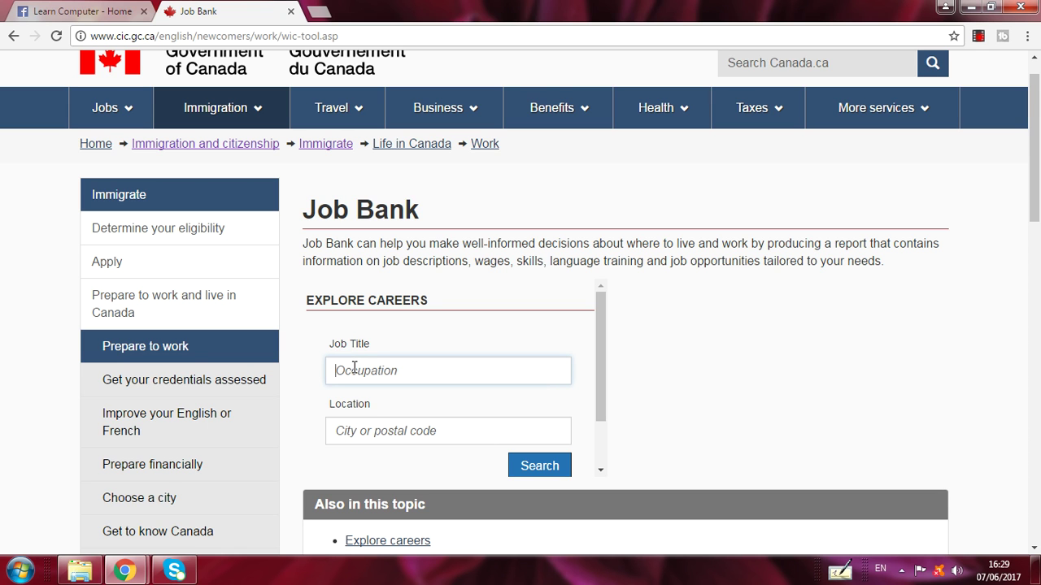
text(accountant)
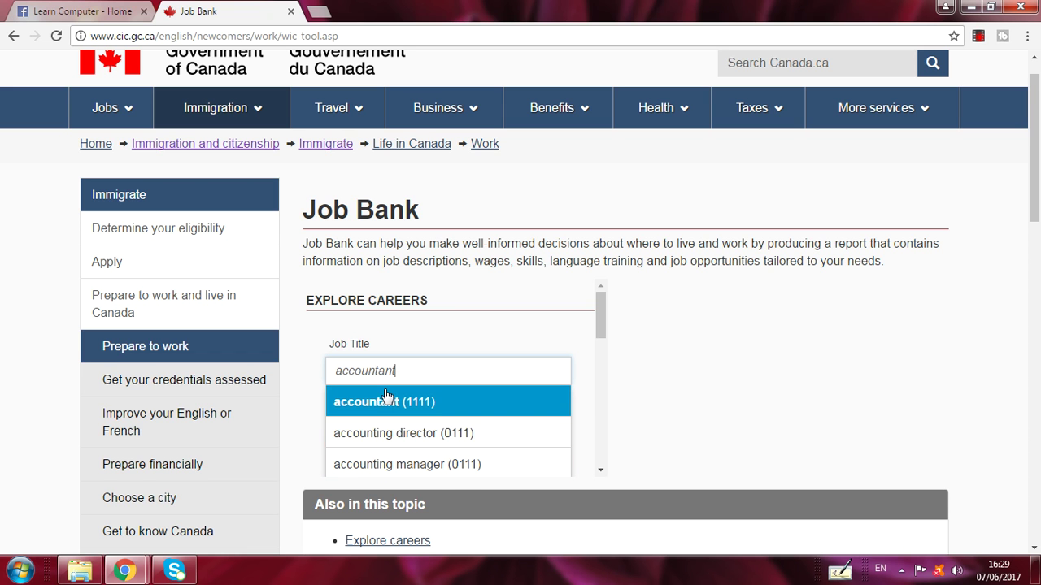
click(384, 407)
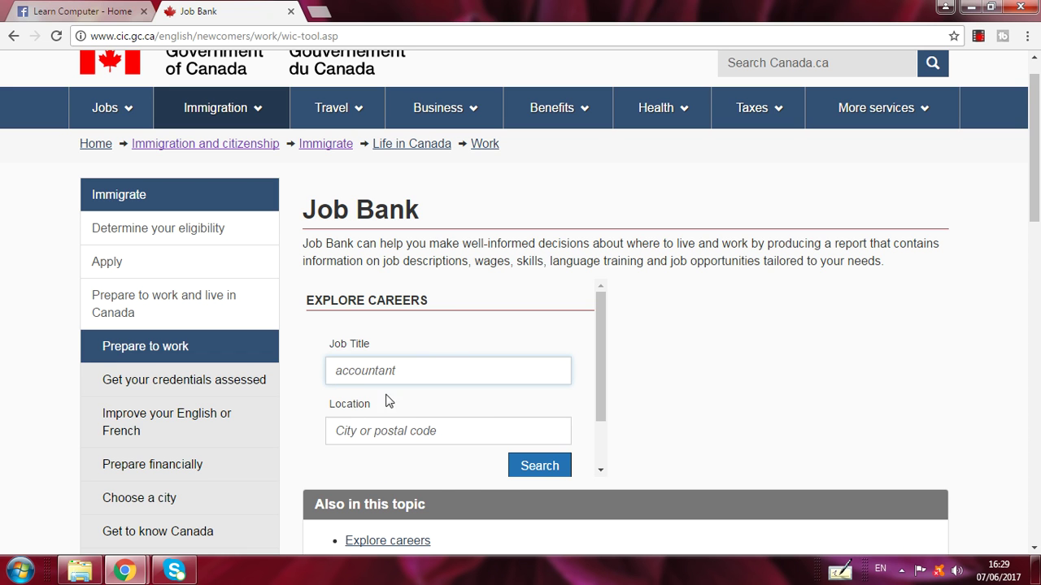
click(351, 429)
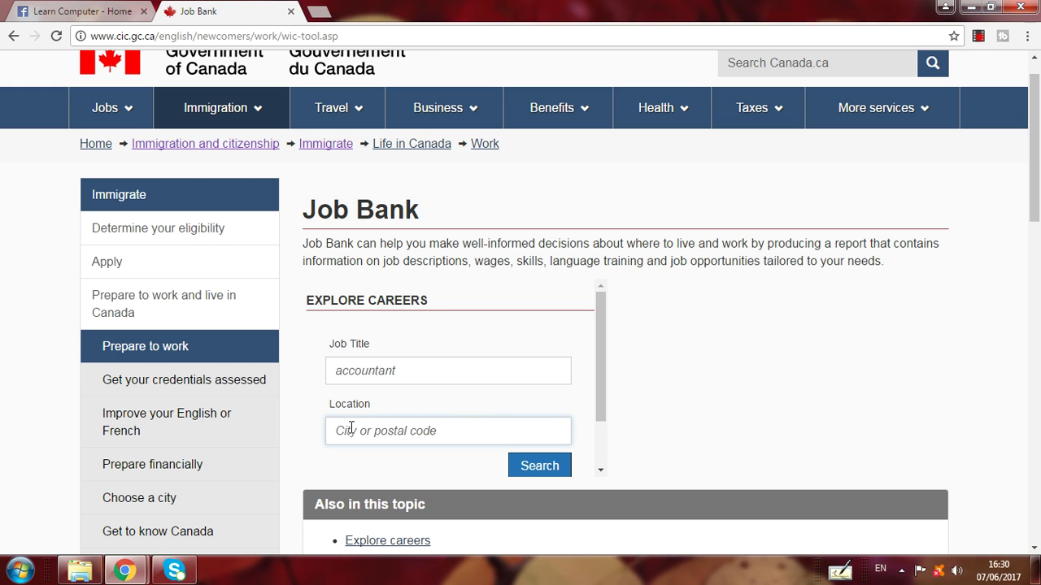
text(delhi)
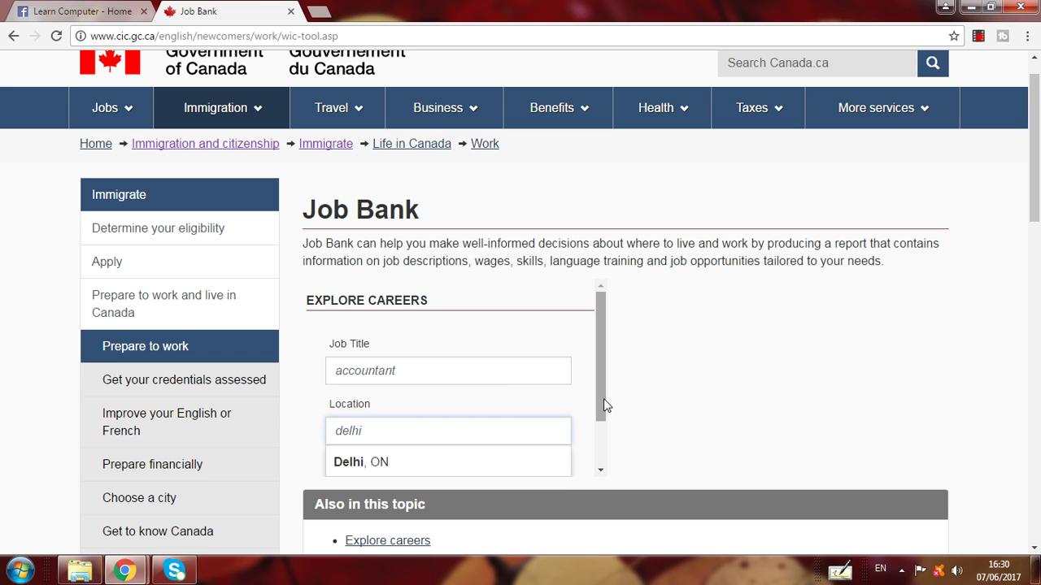
drag(603, 400, 603, 456)
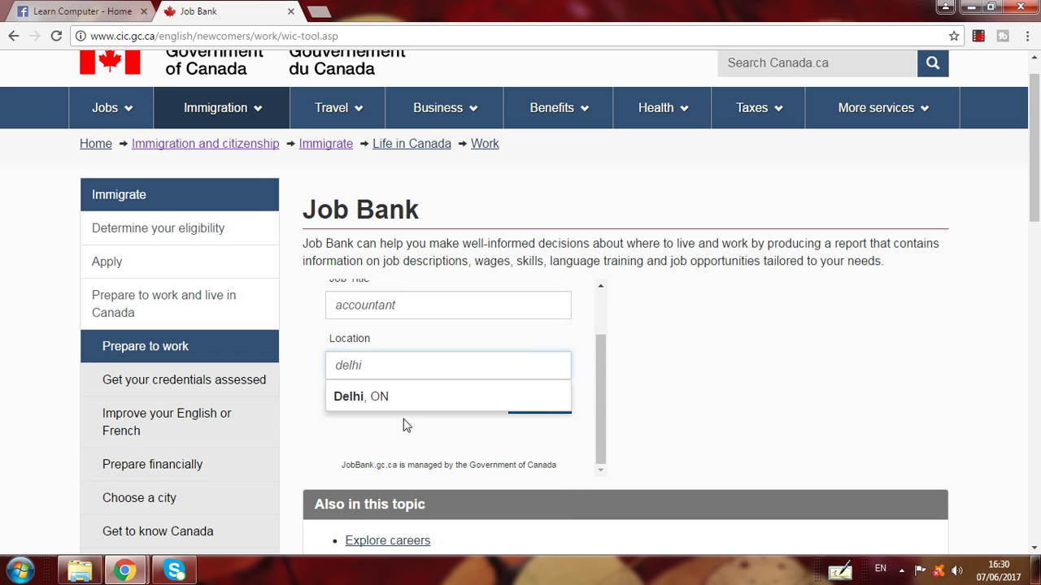
click(558, 454)
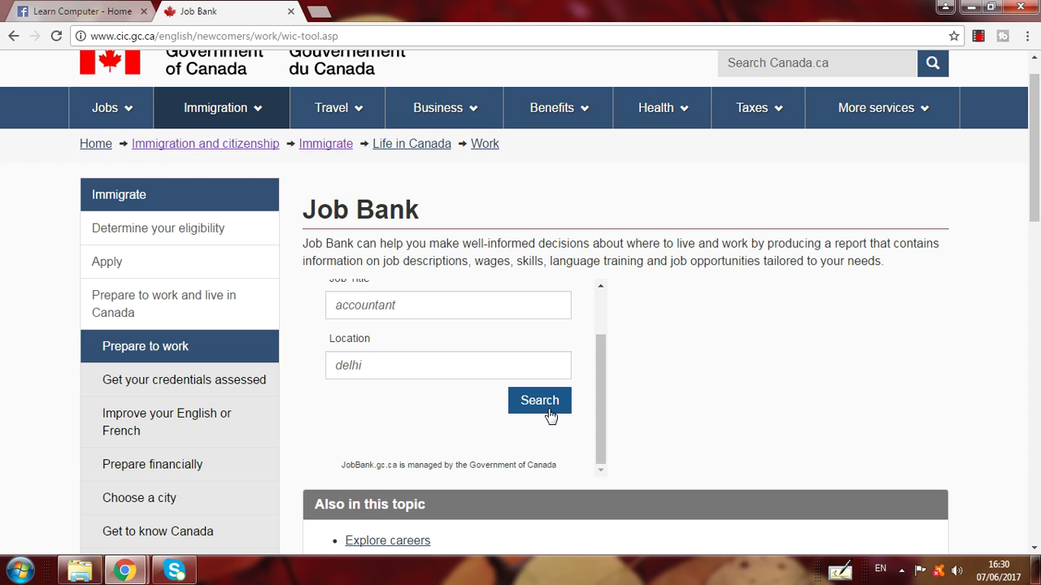
click(548, 409)
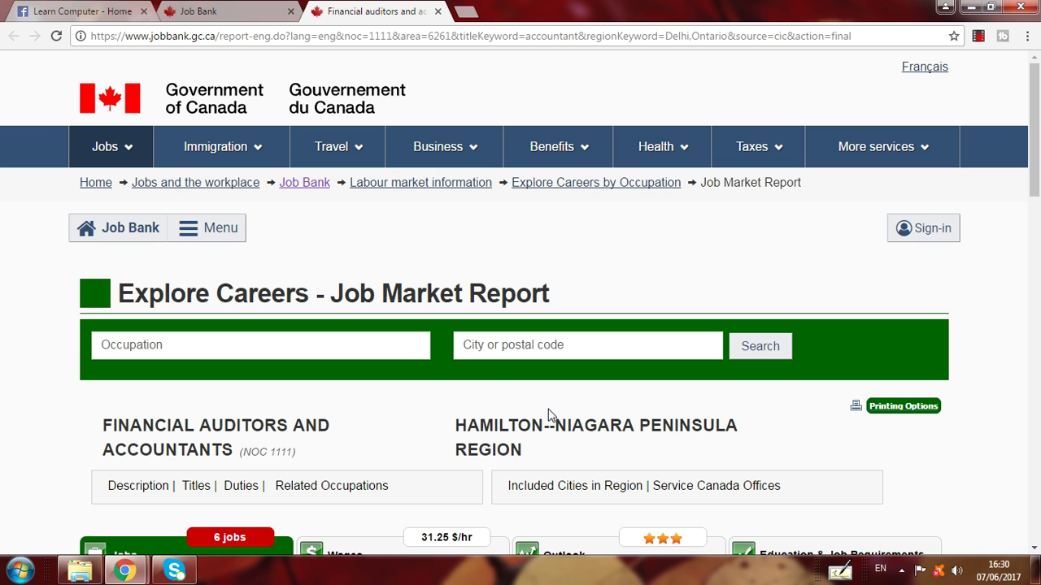
- Open the first accountant posting in the report's Jobs table
drag(1038, 114, 1038, 212)
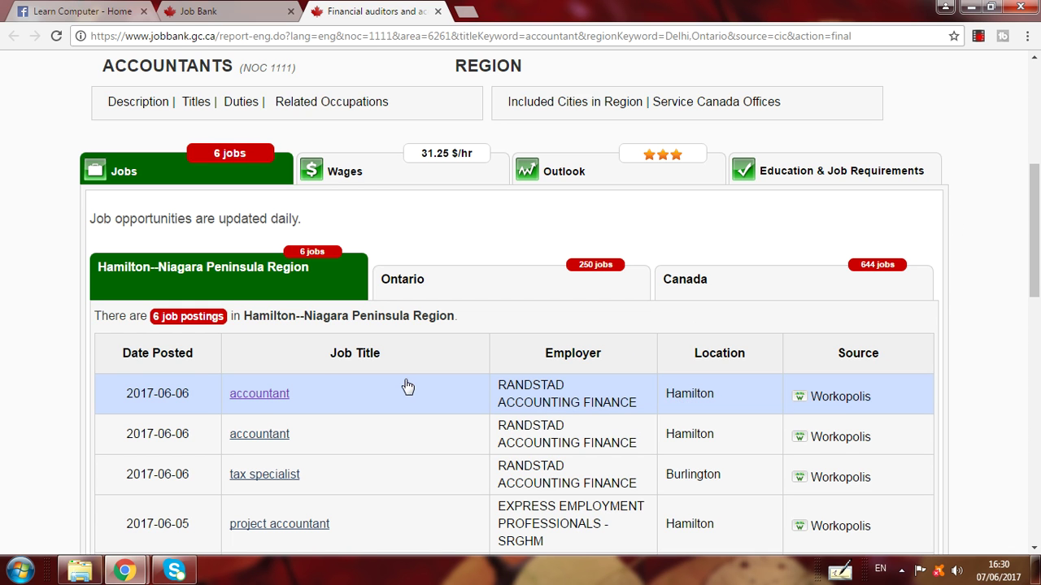
click(259, 397)
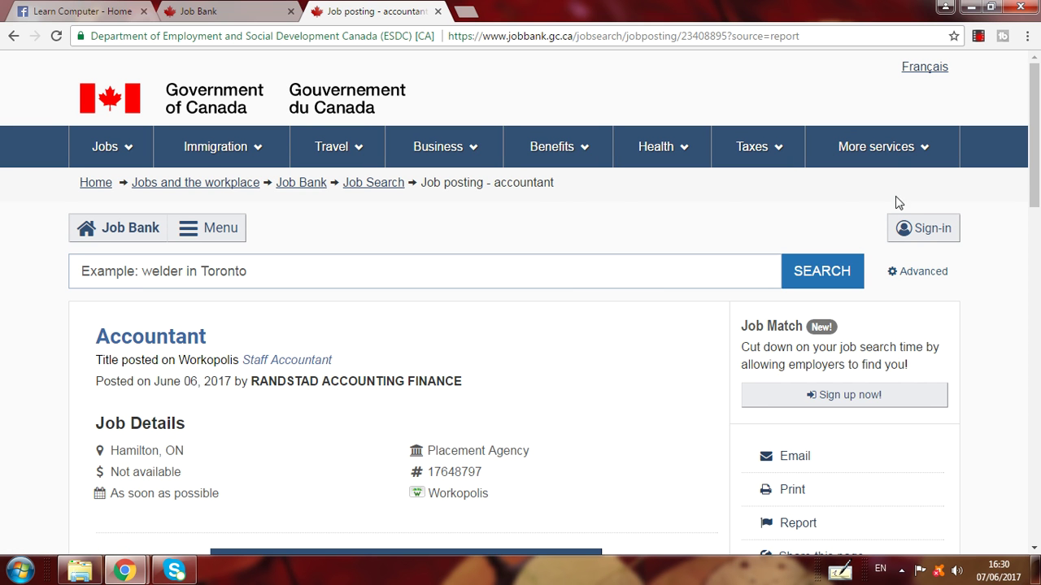
drag(1035, 162, 1038, 196)
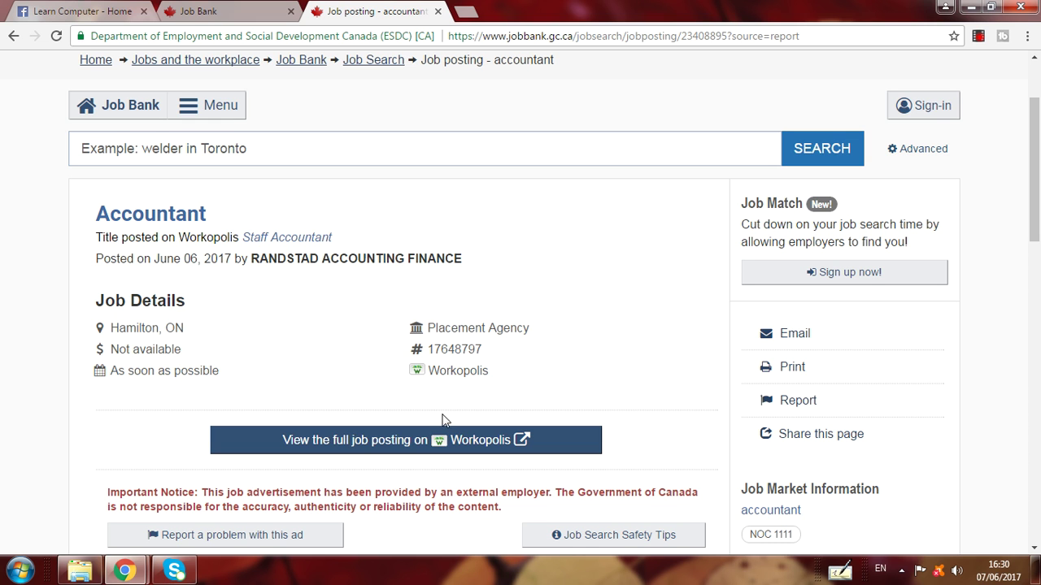
click(916, 115)
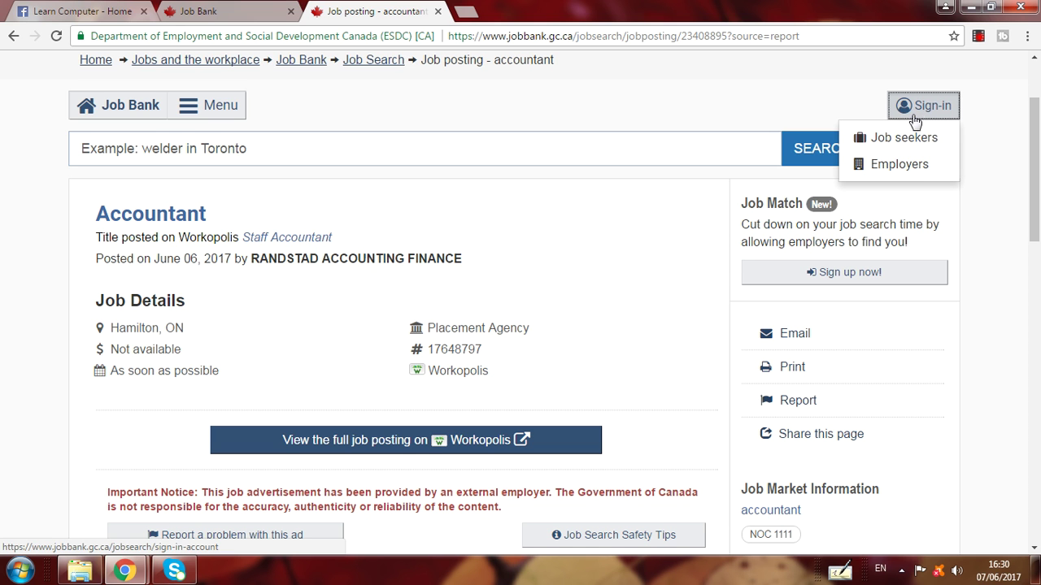
- Go to the job seeker sign-in page and submit the saved credentials
click(911, 139)
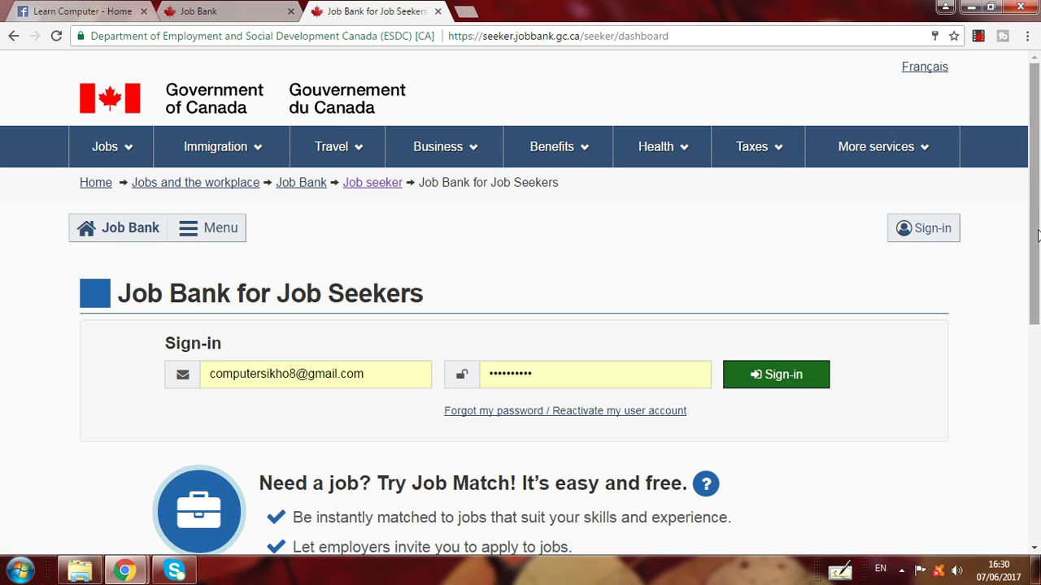
drag(1038, 238, 1038, 309)
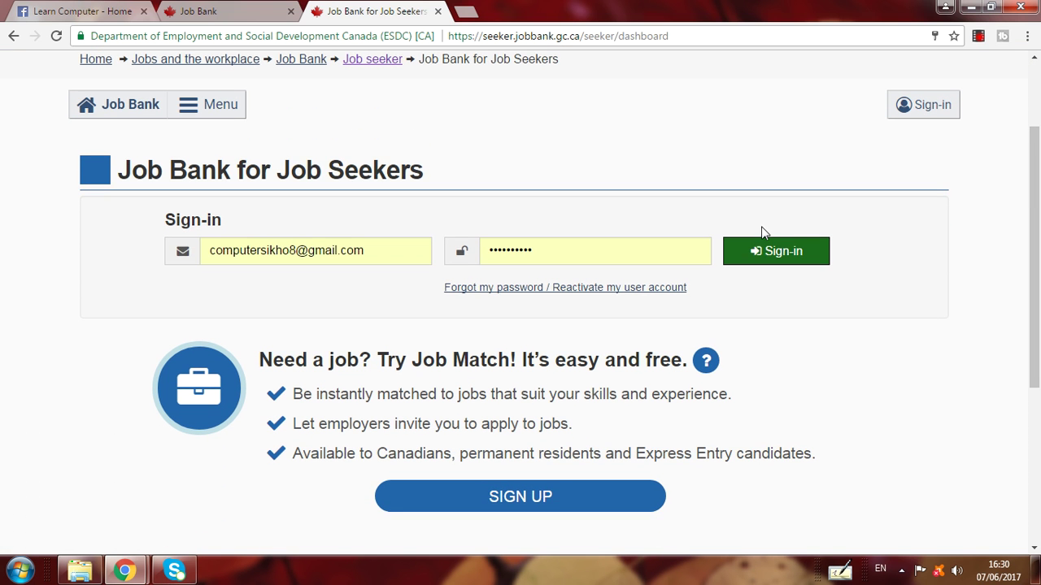
click(758, 251)
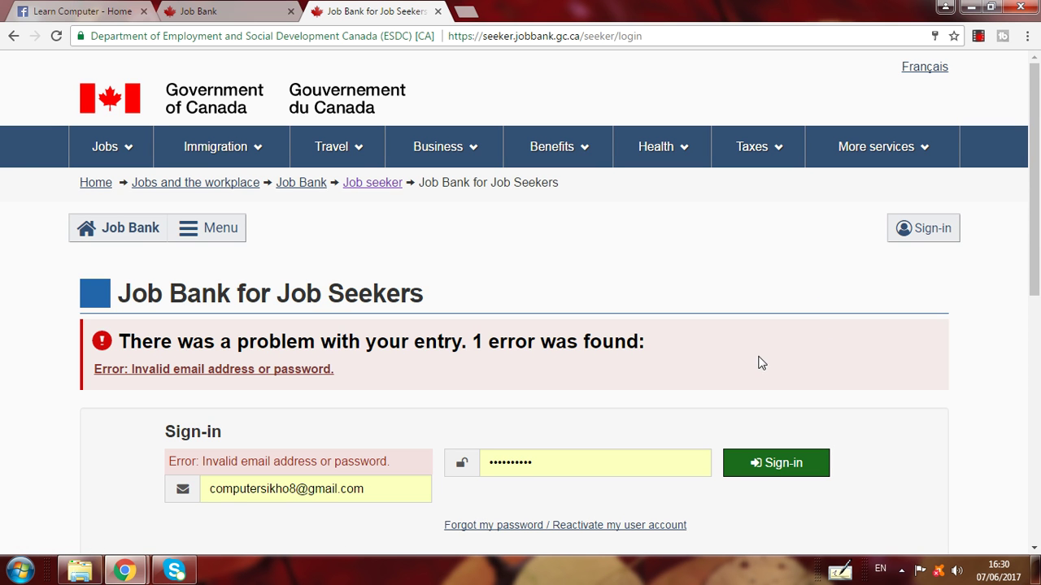
- Retype the account password, retry sign-in, and after it fails choose SIGN UP
click(567, 461)
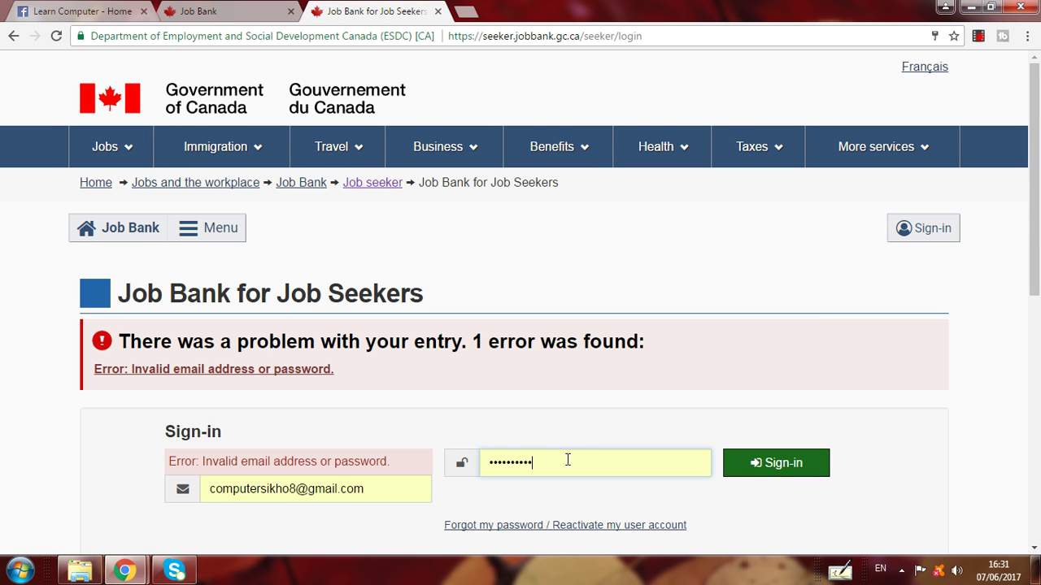
key(BackSpace)
key(BackSpace)
key(BackSpace)
key(BackSpace)
key(BackSpace)
key(BackSpace)
key(BackSpace)
key(BackSpace)
key(BackSpace)
key(BackSpace)
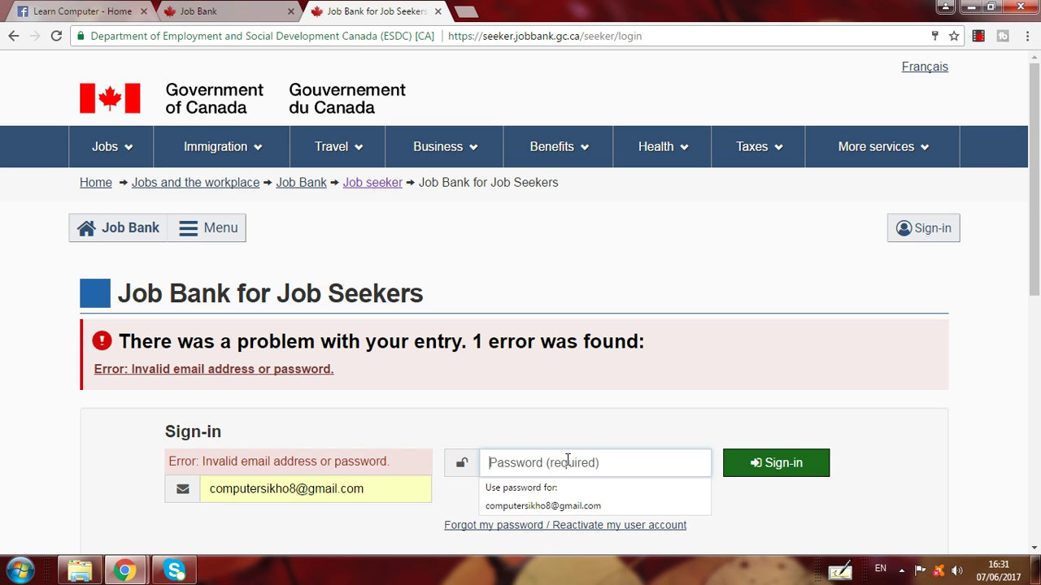
text(•••)
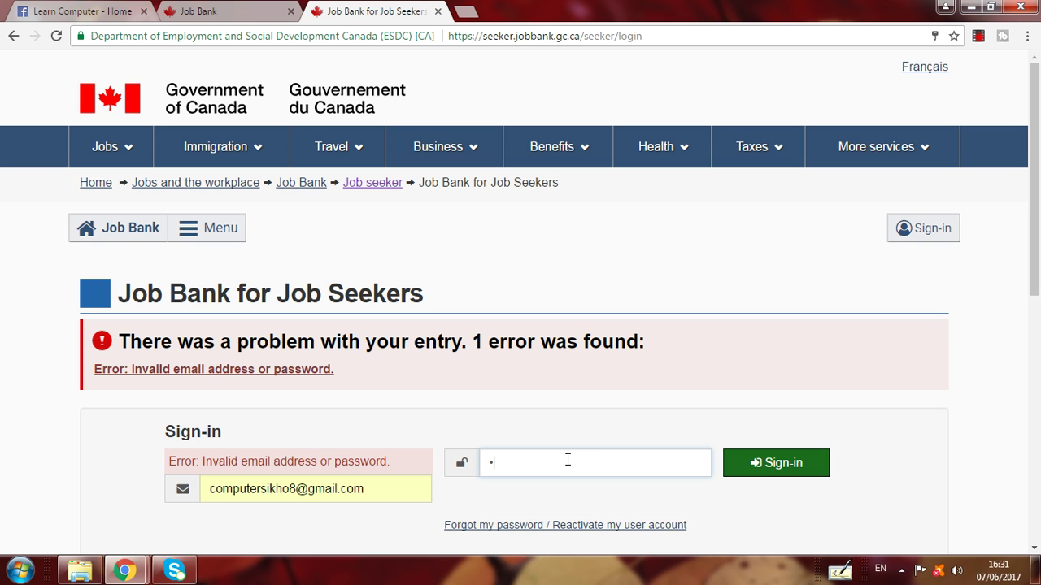
text(•••••••)
click(813, 468)
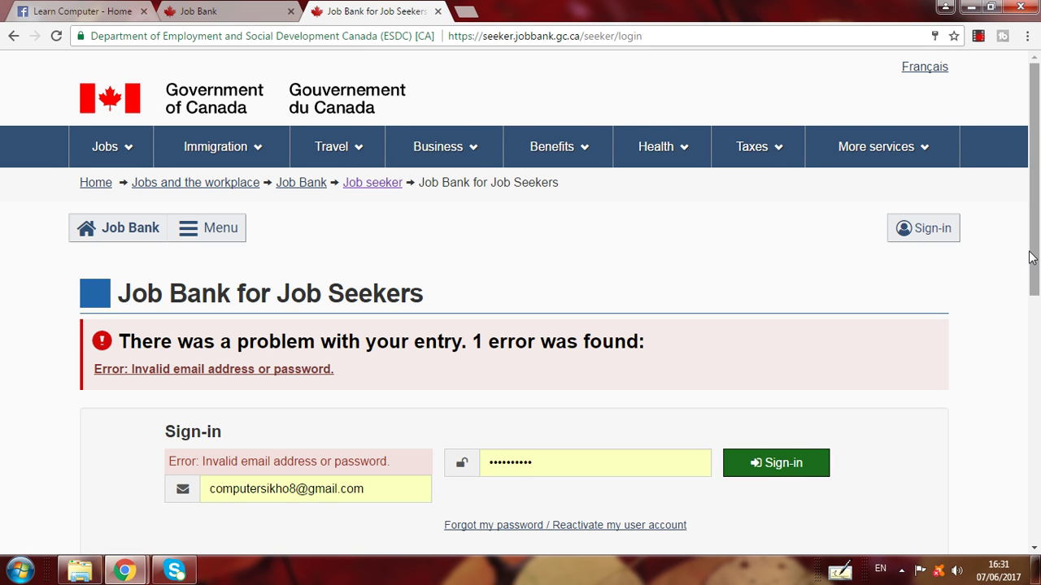
drag(1037, 236, 1037, 367)
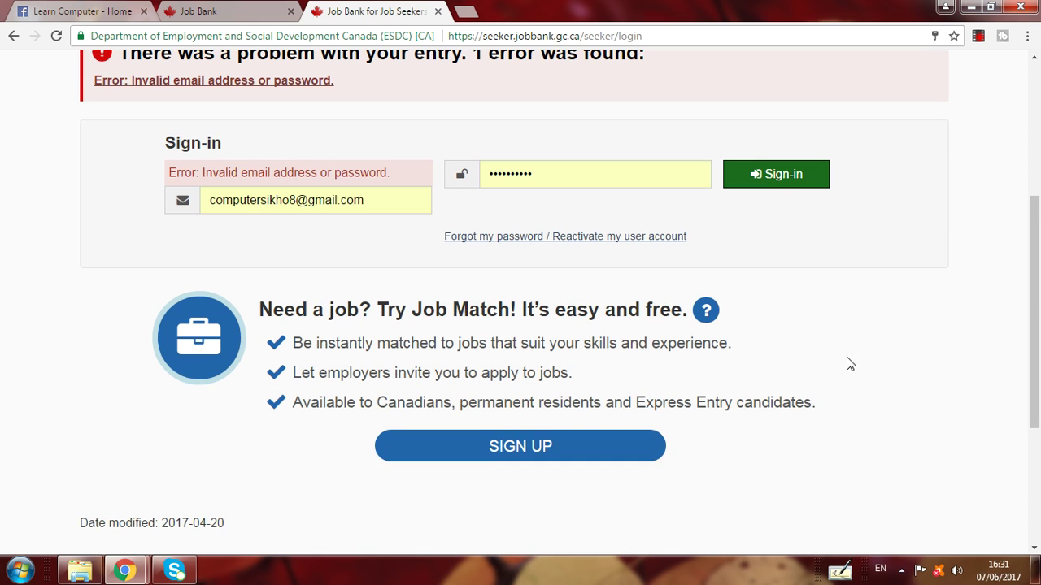
click(478, 461)
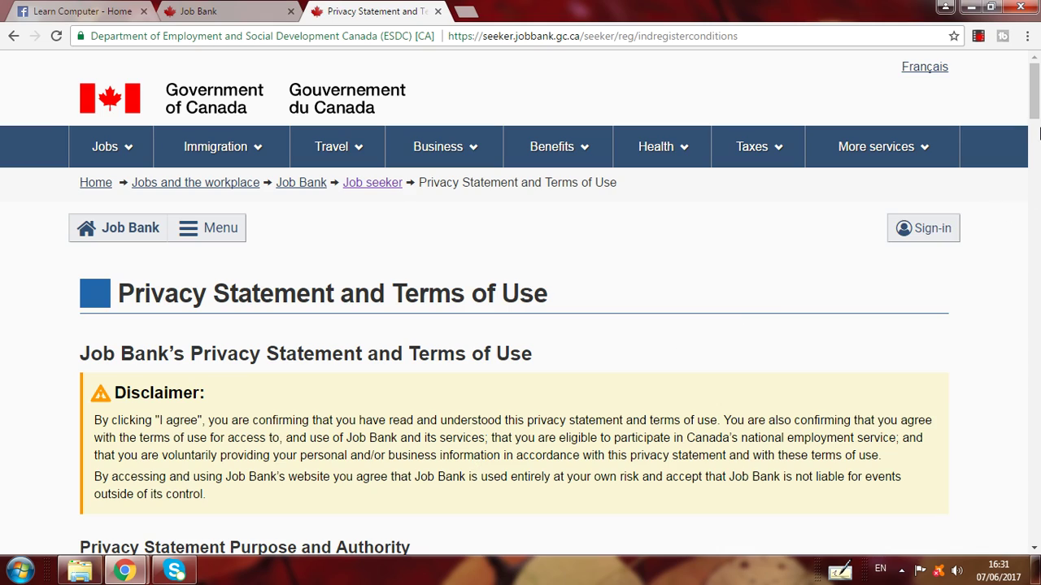
- Read through the Privacy Statement and Terms of Use, agree, and continue past the requirements notice
click(1039, 137)
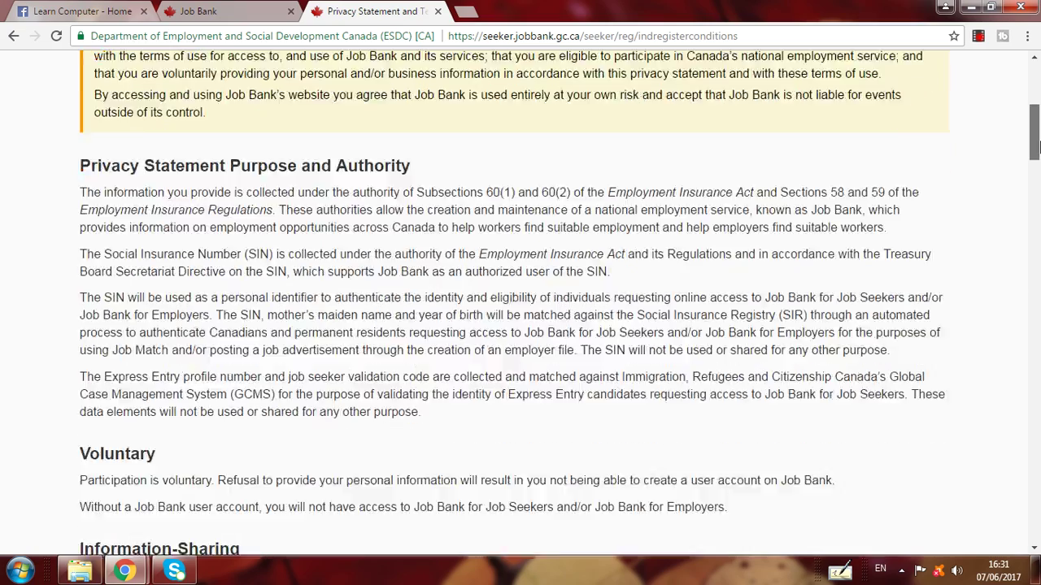
drag(1038, 145, 1039, 282)
drag(1037, 281, 1038, 504)
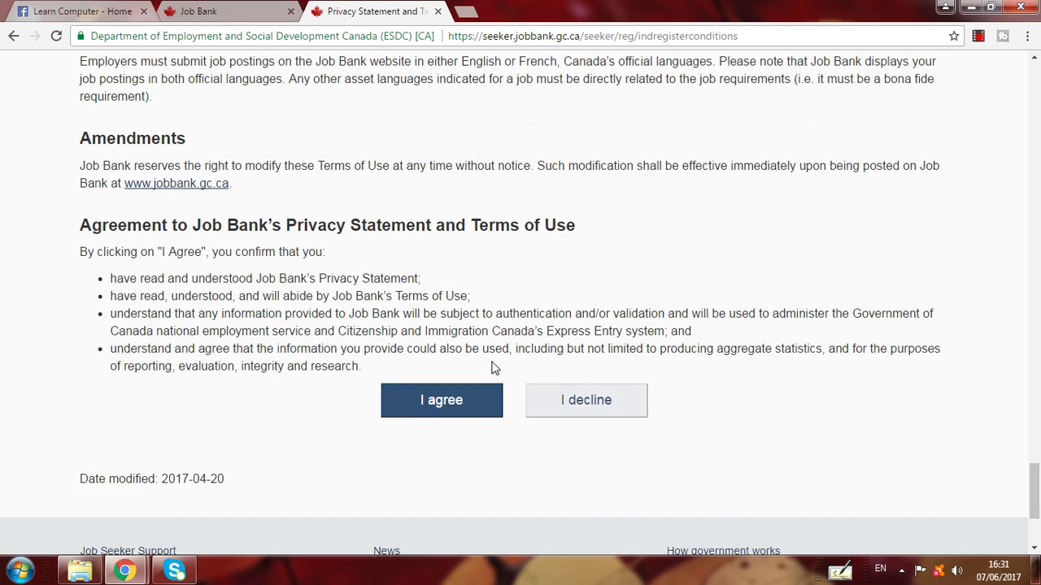
click(436, 410)
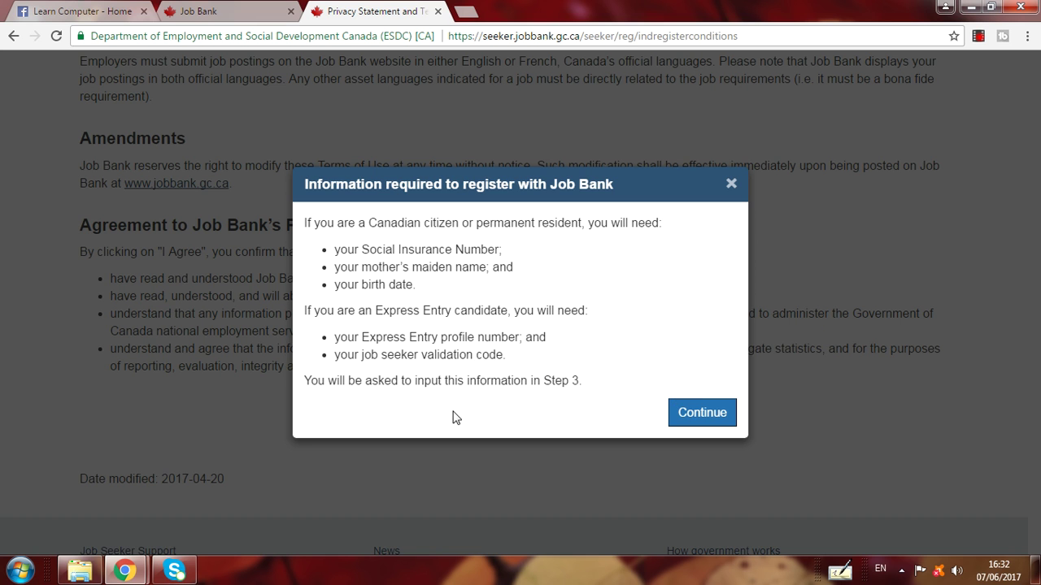
click(682, 413)
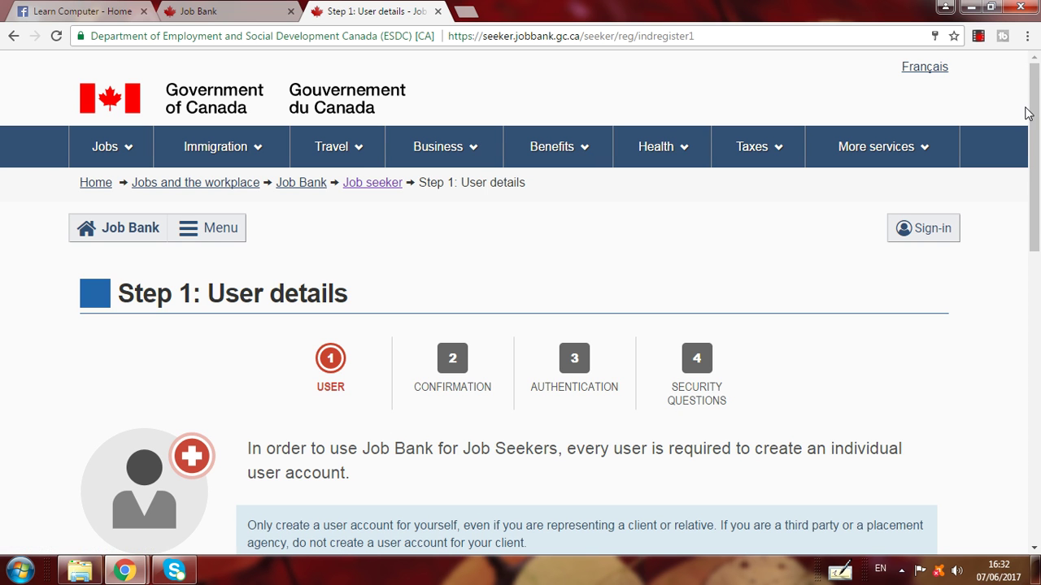
- Browse the blank User details form, checking the Title list without choosing, and select the Password field
drag(1033, 116, 1039, 228)
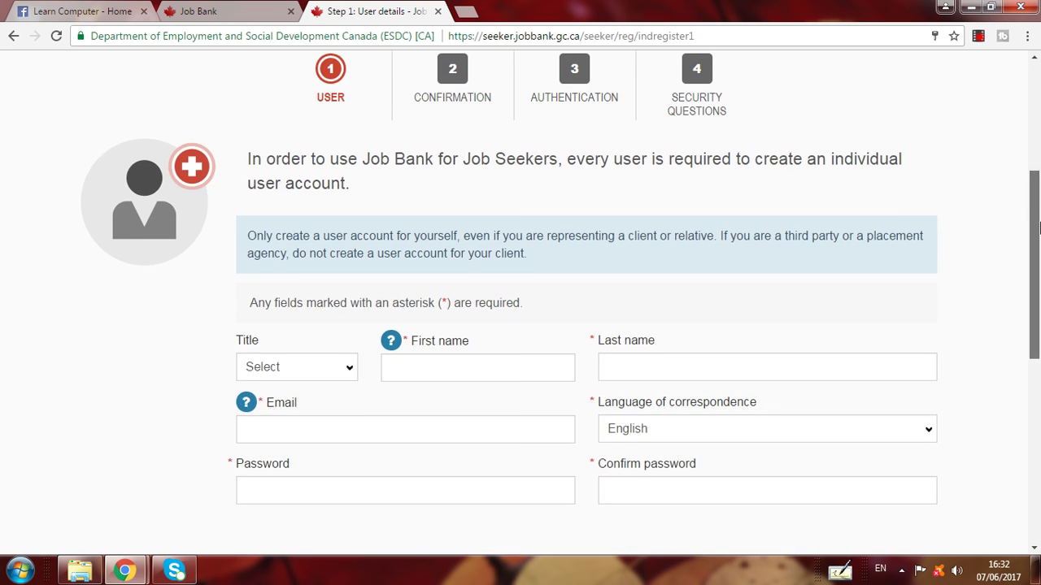
click(318, 368)
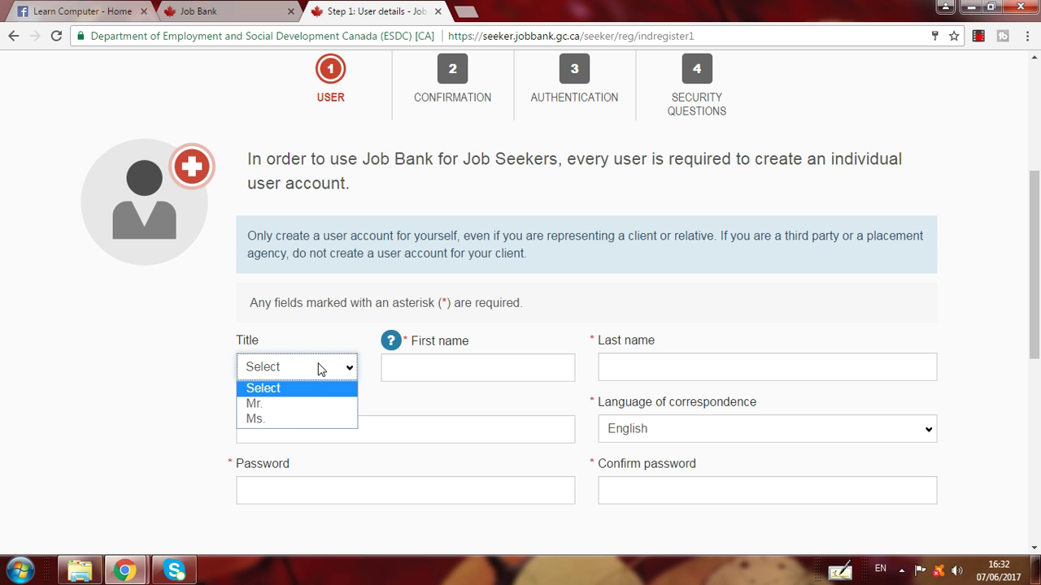
click(165, 402)
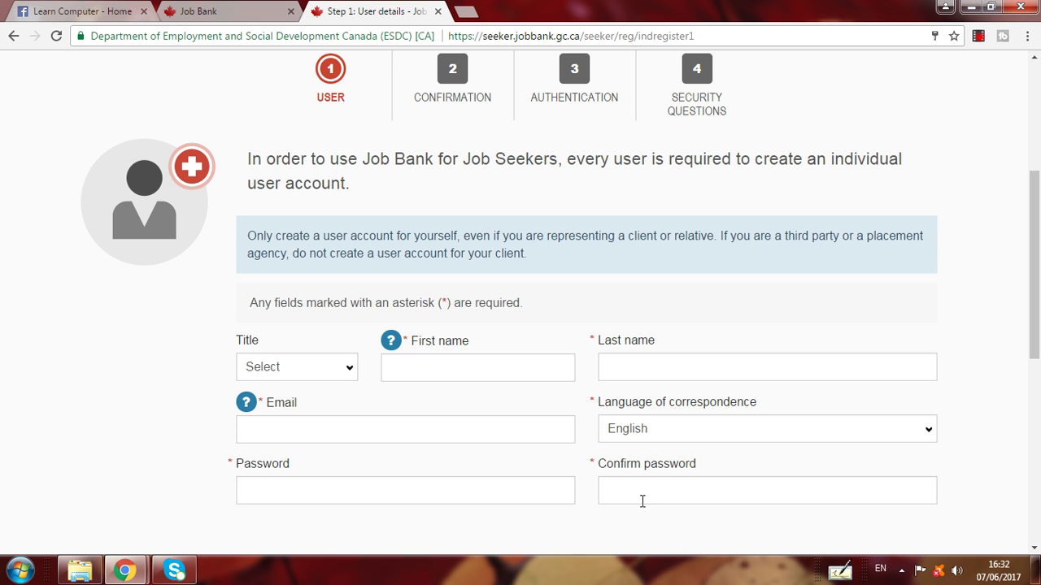
drag(1038, 243, 1039, 317)
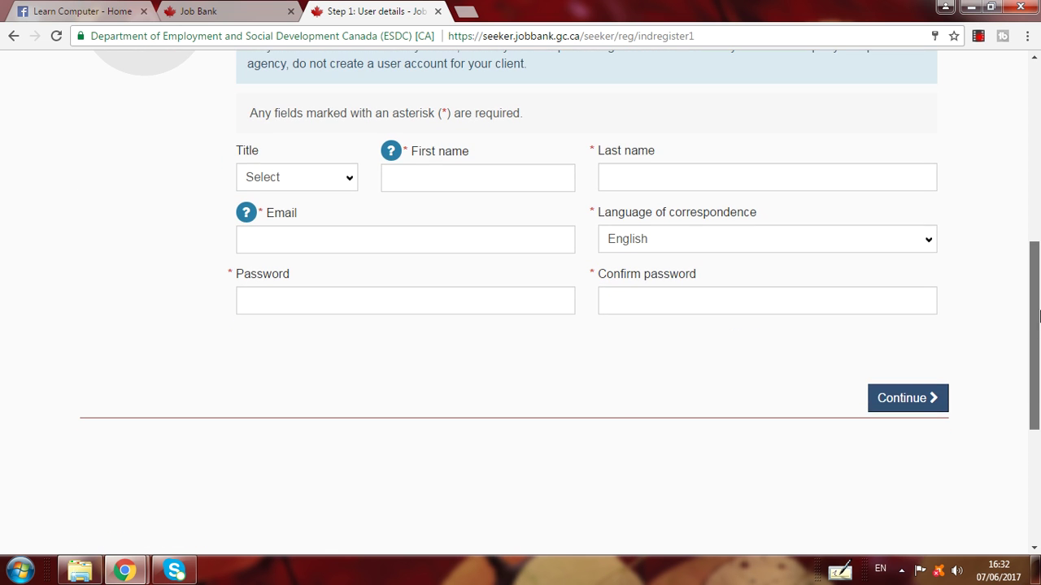
click(255, 307)
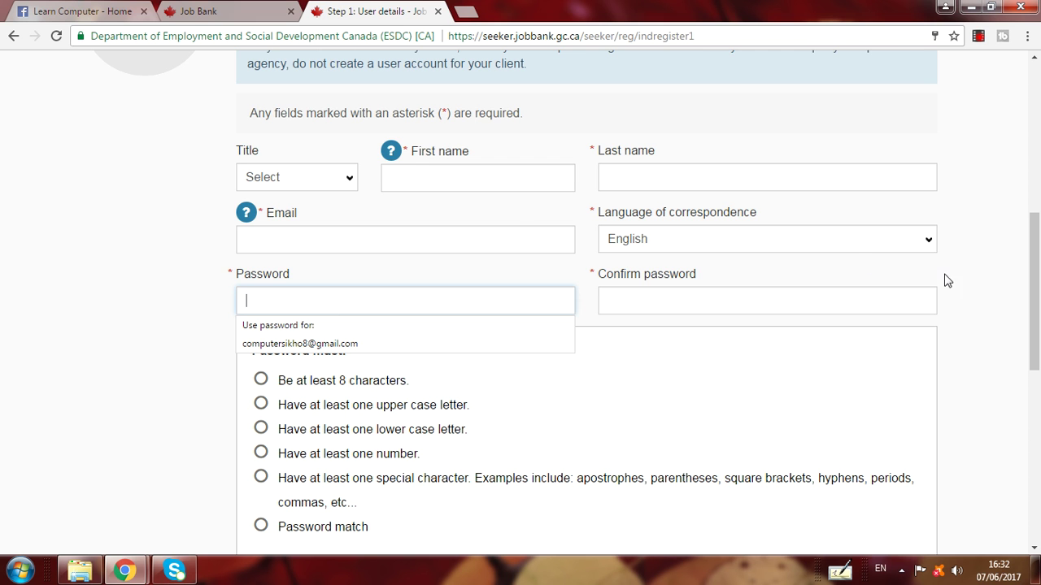
drag(1035, 289, 1039, 209)
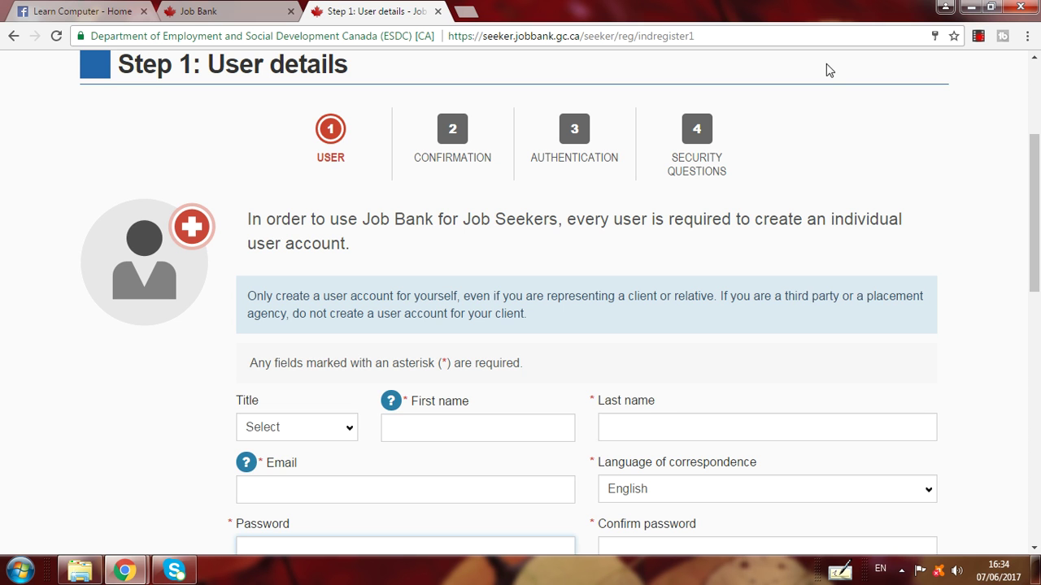
click(978, 36)
click(602, 74)
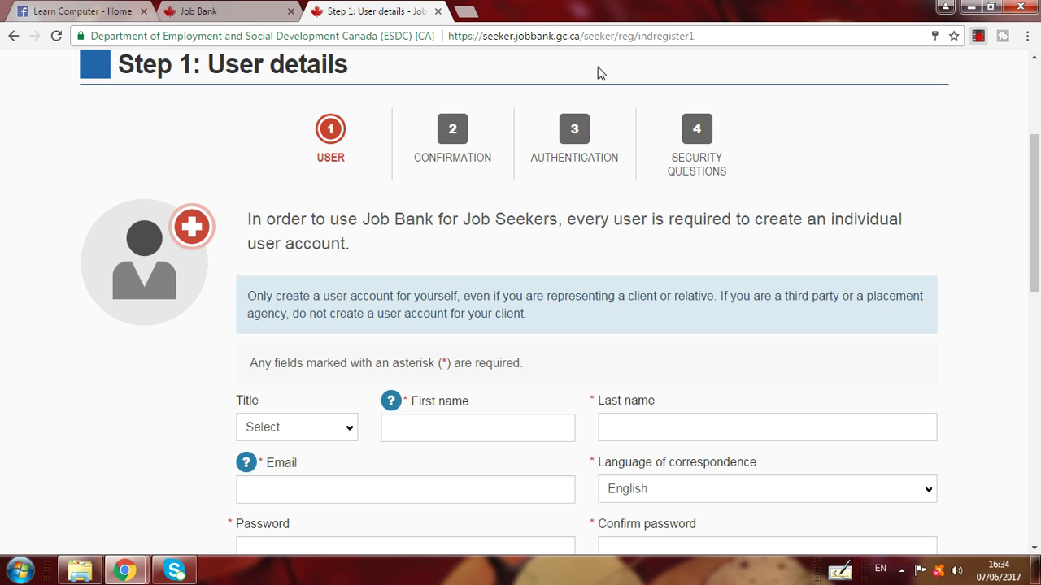
- Return to the Job Bank information tab and open Apply from the left sidebar
click(227, 8)
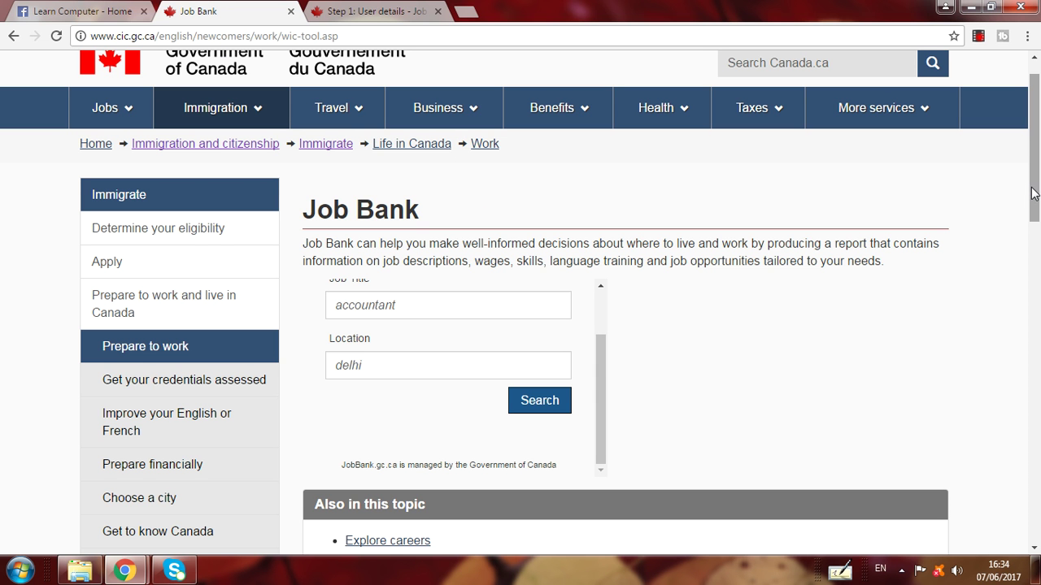
mouse_move(1035, 195)
mouse_down()
mouse_move(1036, 235)
mouse_move(1037, 178)
mouse_up()
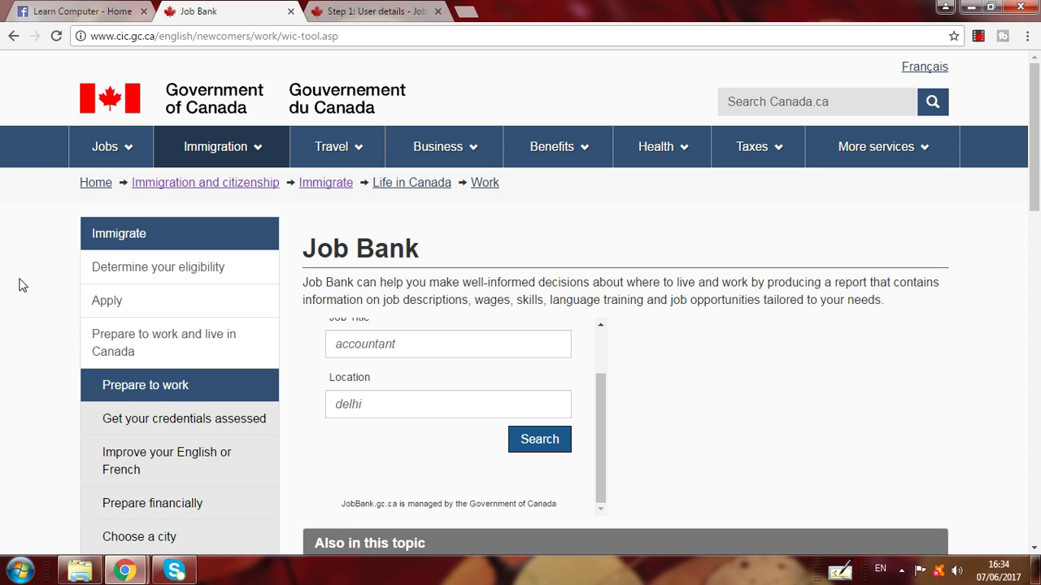
click(96, 308)
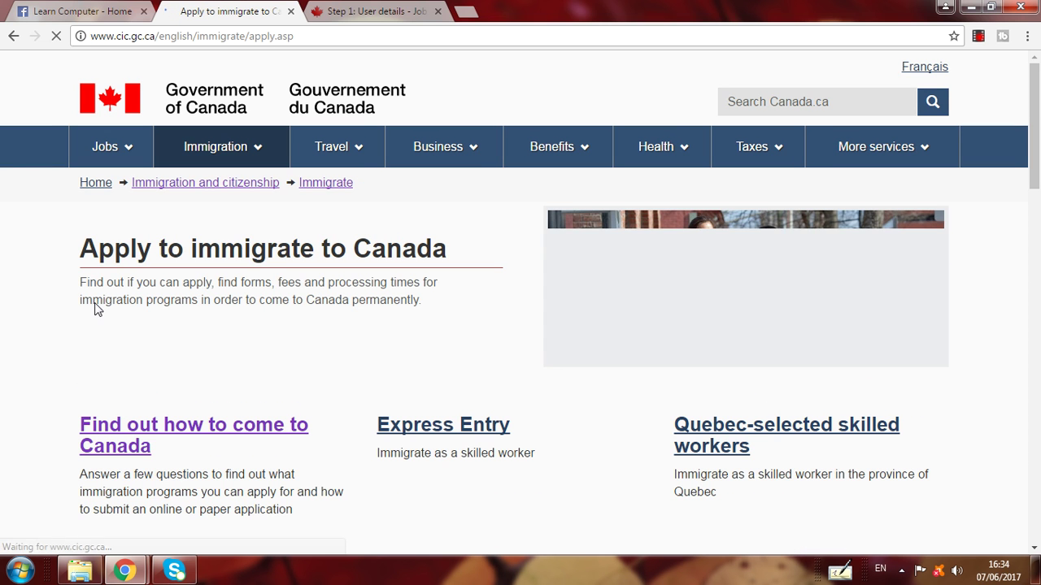
mouse_move(207, 164)
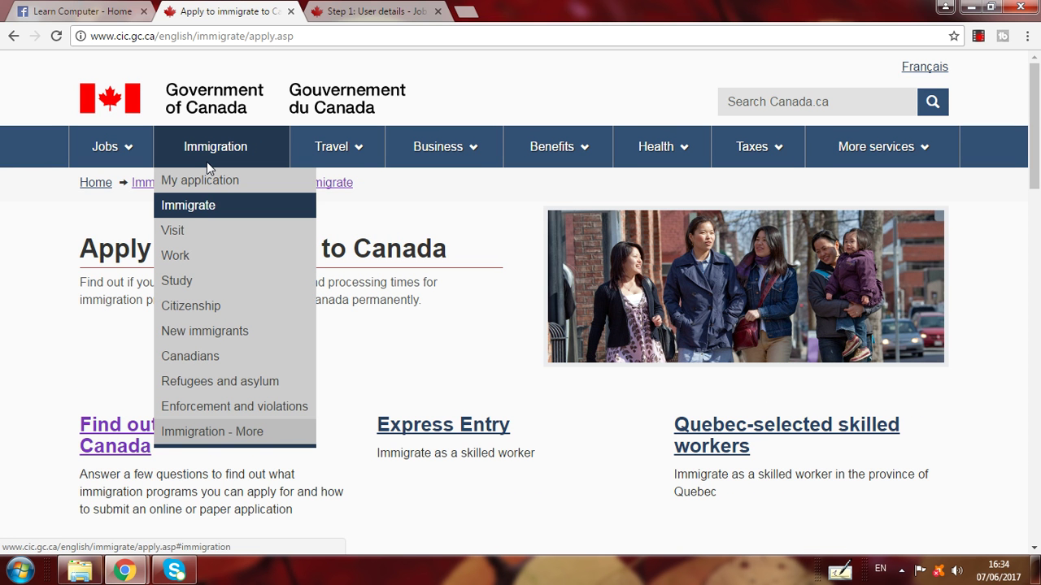